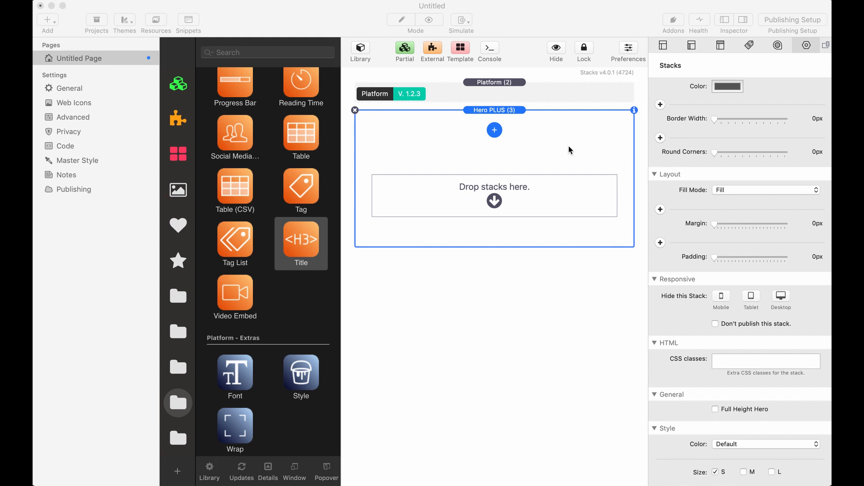
# Set the Hero PLUS stack's size to M in its style settings
pyautogui.scroll(-1, 759, 302)
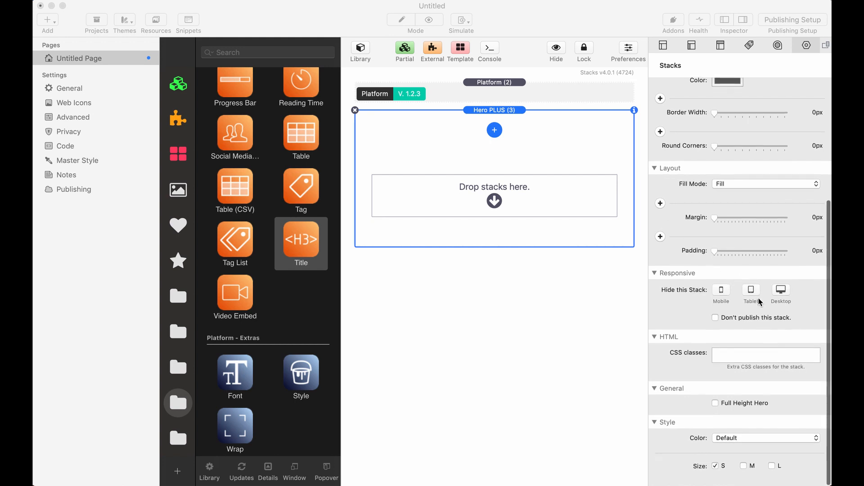
pyautogui.scroll(1, 742, 297)
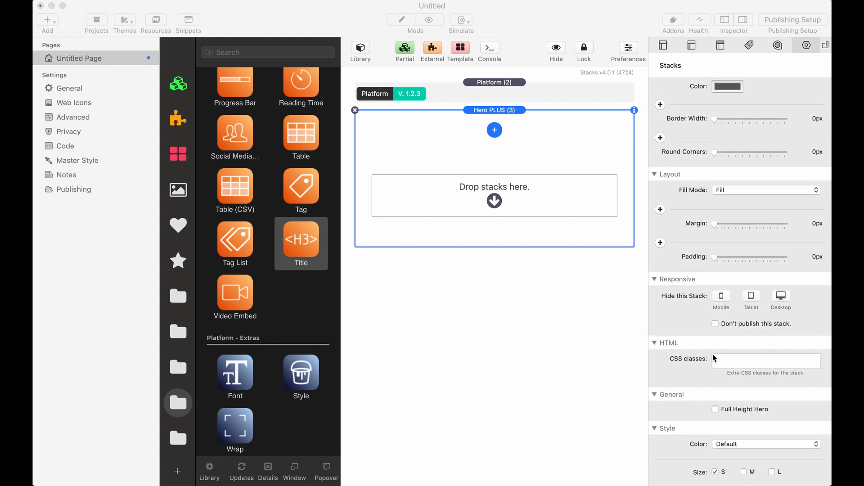
pyautogui.click(515, 428)
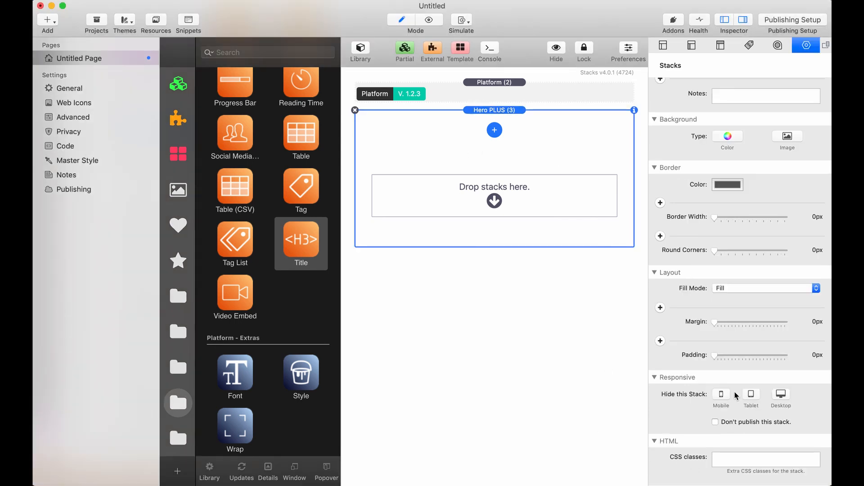
pyautogui.scroll(-5, 737, 396)
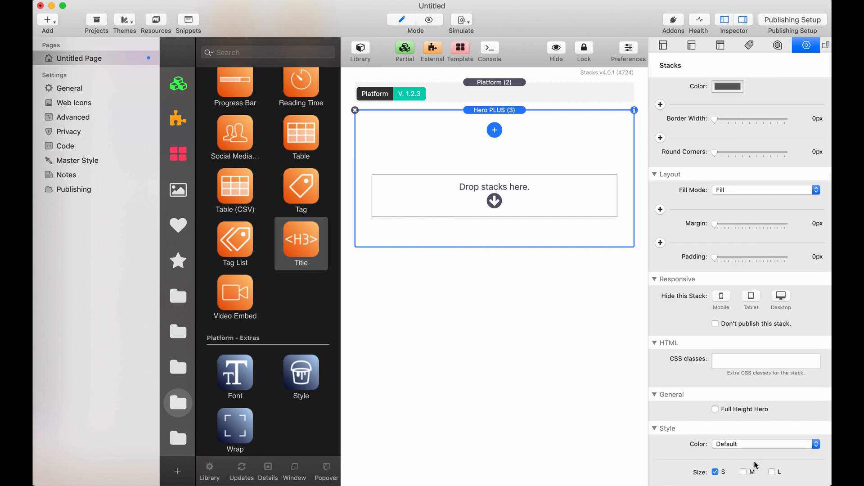
pyautogui.click(744, 472)
# Add a background video to the Hero PLUS stack and link its MP4 source to the resource Pexels Videos 1542862.mp4
pyautogui.click(495, 131)
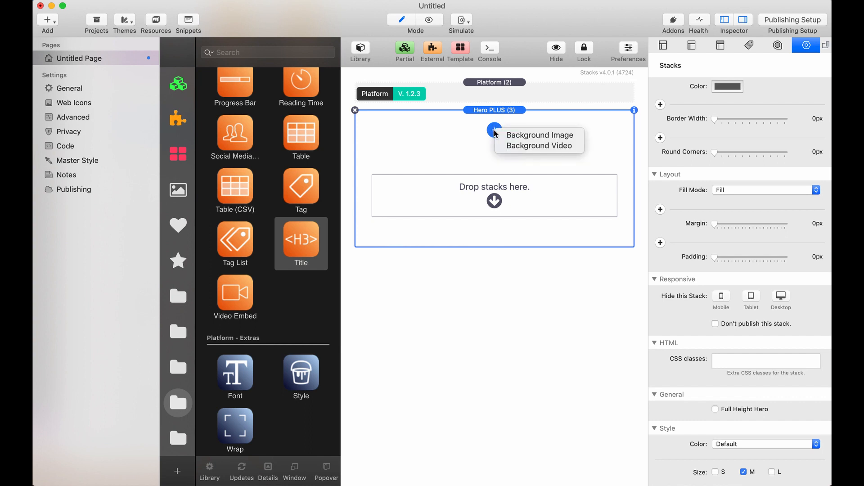
pyautogui.click(522, 146)
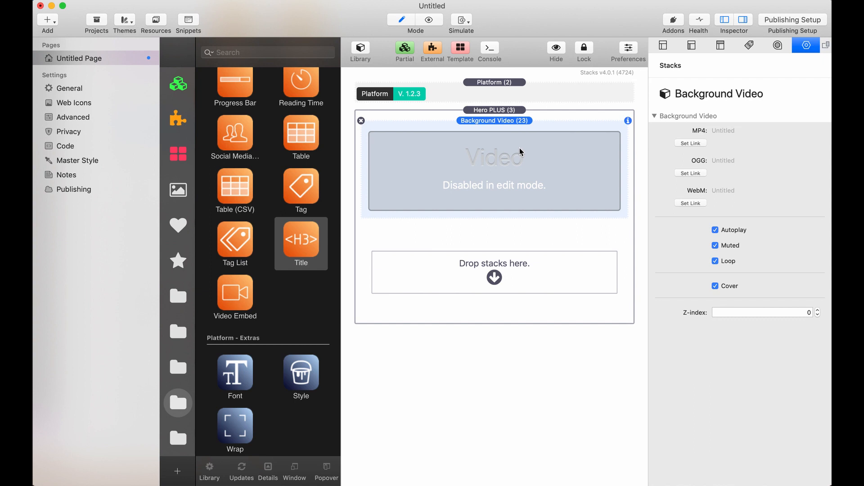
pyautogui.click(693, 144)
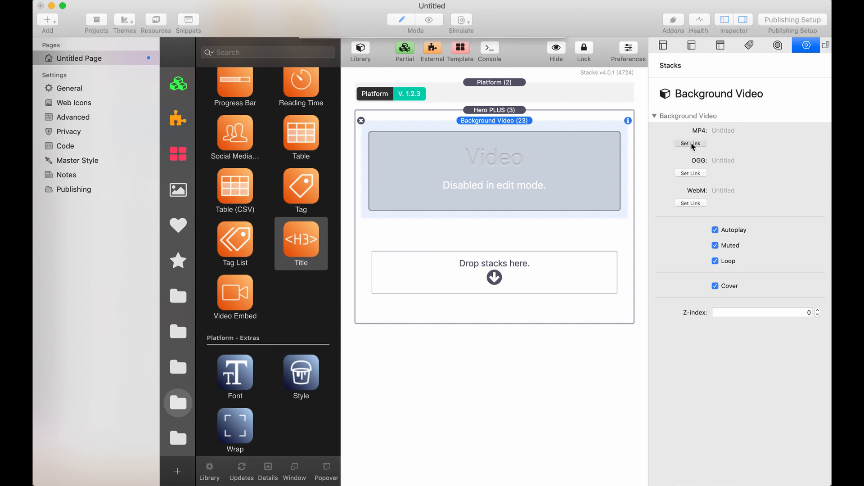
pyautogui.click(376, 56)
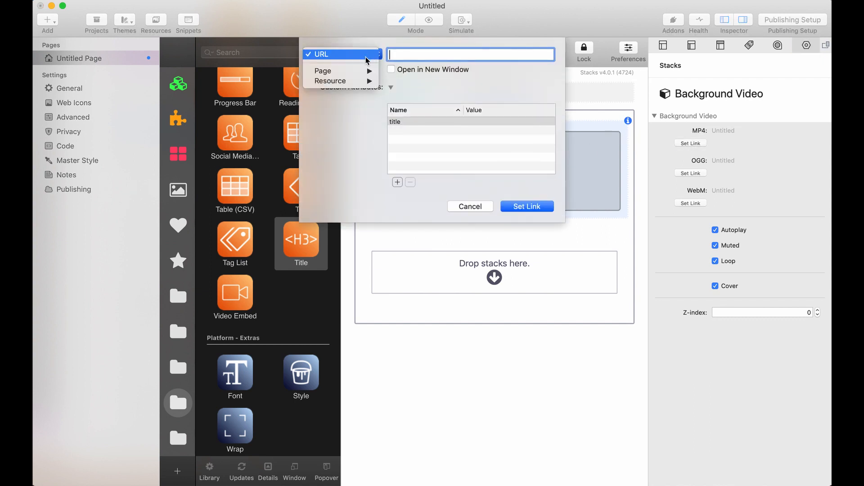
pyautogui.moveTo(343, 83)
pyautogui.click(418, 82)
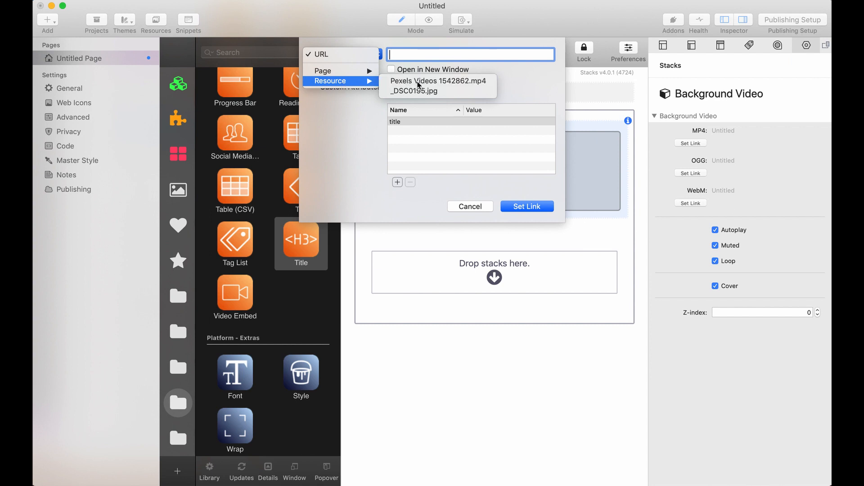
pyautogui.click(531, 207)
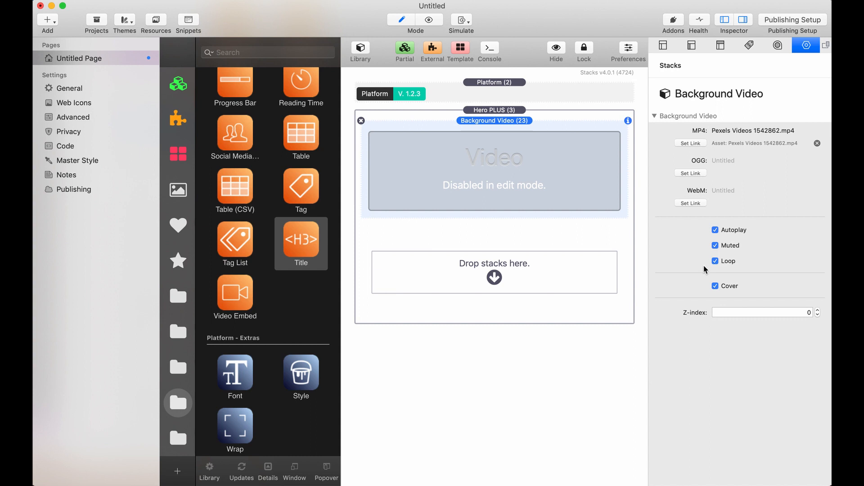
# Turn off Cover for the background video and set its vertical position to -10%
pyautogui.click(715, 287)
pyautogui.click(798, 305)
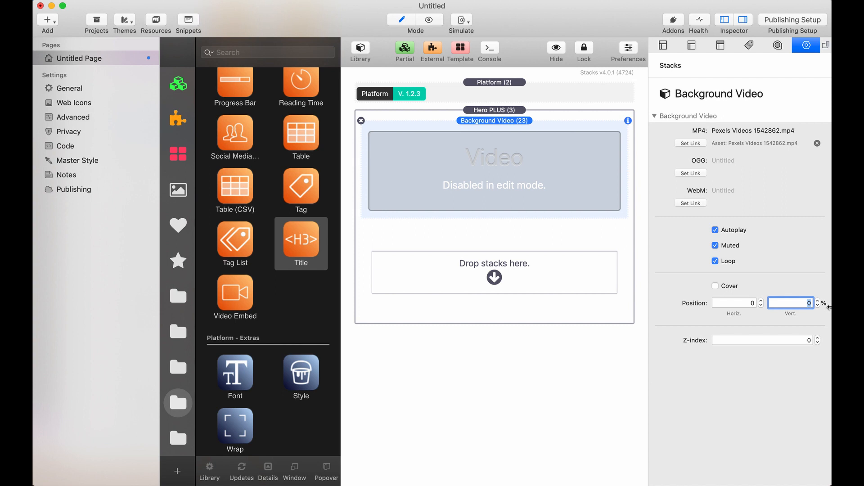
pyautogui.write('-10')
pyautogui.press('Return')
# Add a centre-aligned Title stack to the hero's content area and preview the page
pyautogui.moveTo(297, 242); pyautogui.dragTo(426, 265)
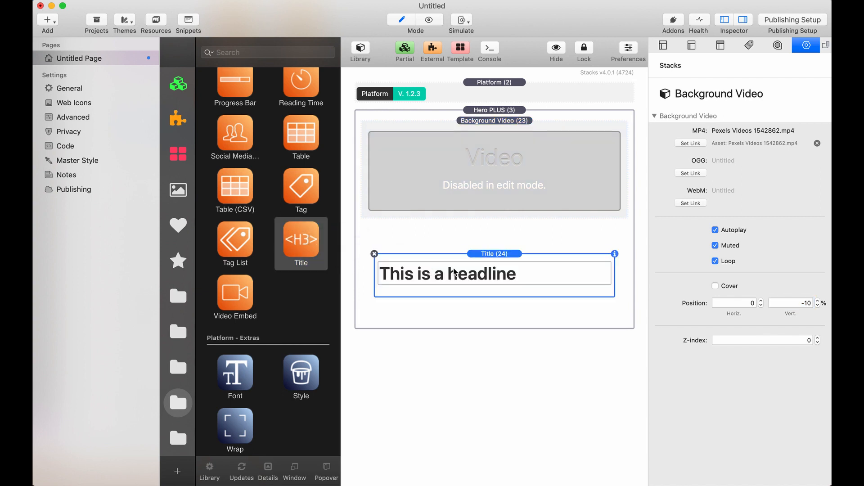
pyautogui.scroll(-10, 744, 337)
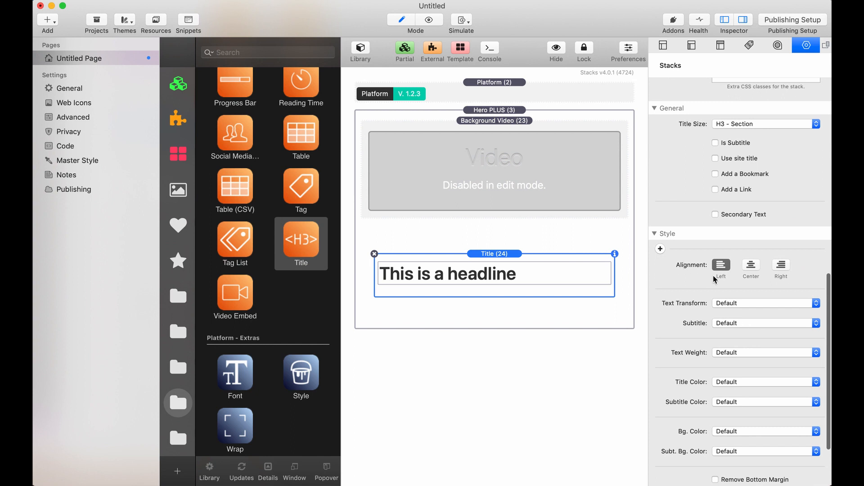
pyautogui.click(752, 268)
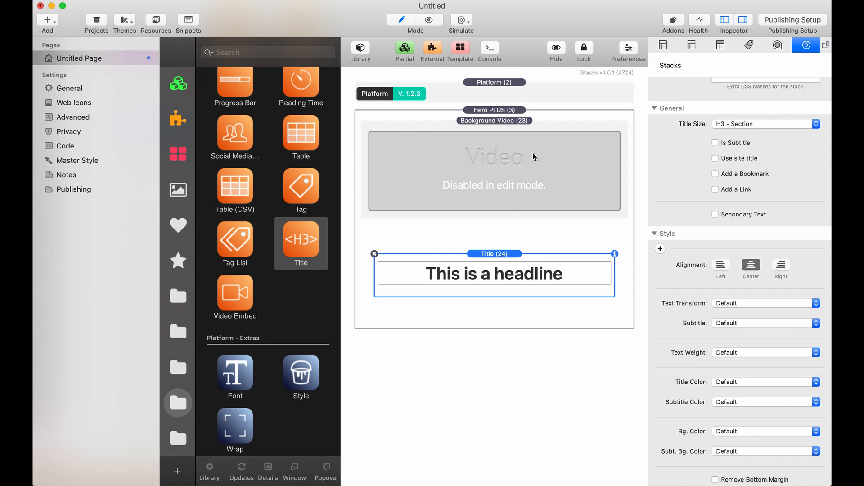
pyautogui.click(428, 20)
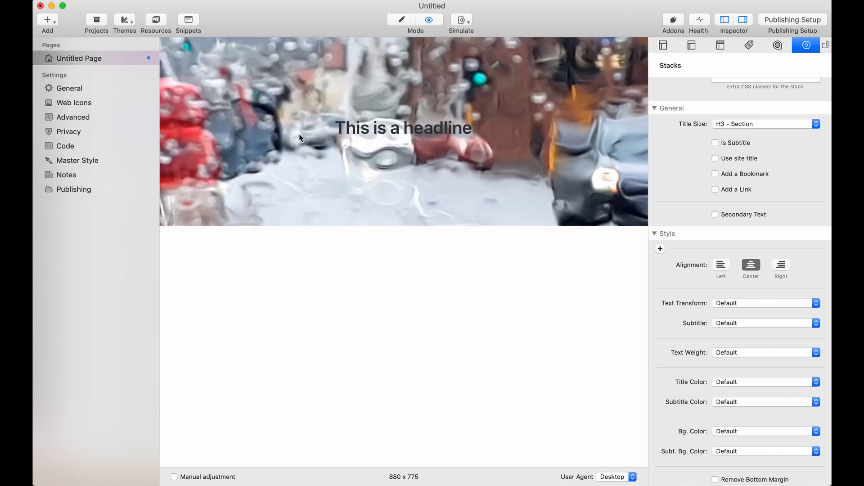
pyautogui.moveTo(336, 128); pyautogui.dragTo(475, 130)
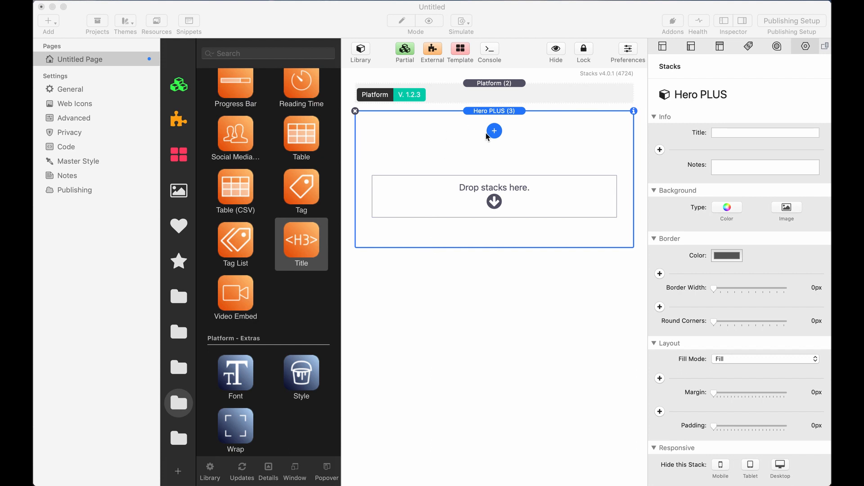
# Add _DSC0195.jpg from the resources as the empty hero's background image, with tiling None and size Fill
pyautogui.click(499, 132)
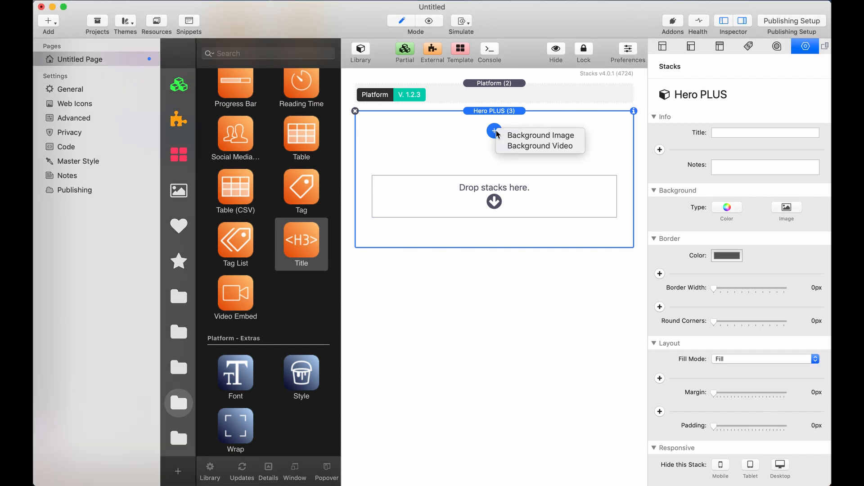
pyautogui.click(515, 136)
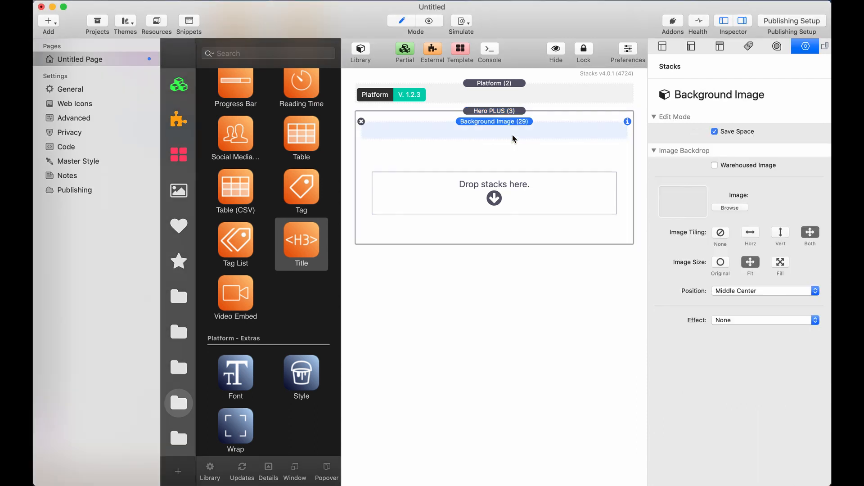
pyautogui.click(153, 21)
pyautogui.moveTo(360, 140); pyautogui.dragTo(665, 206)
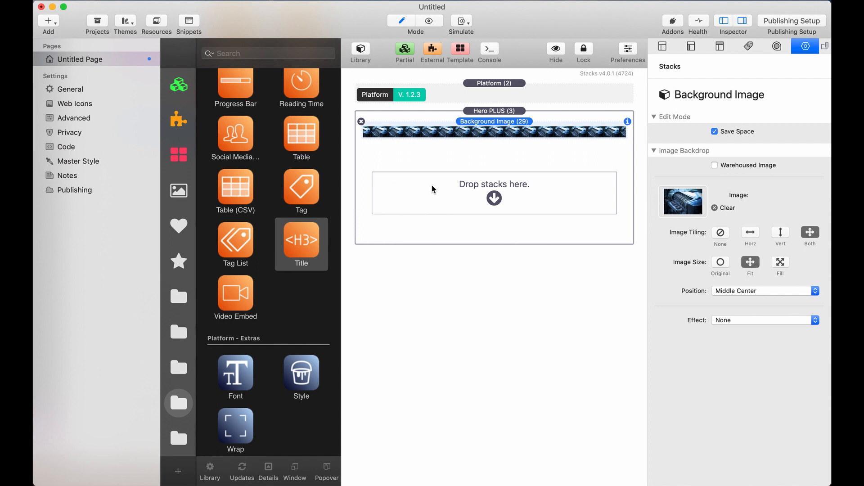
pyautogui.click(53, 74)
pyautogui.click(720, 233)
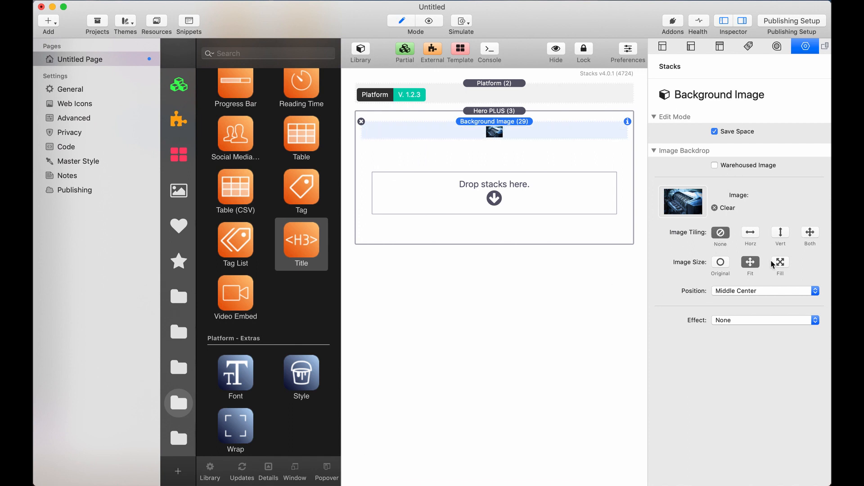
pyautogui.click(781, 266)
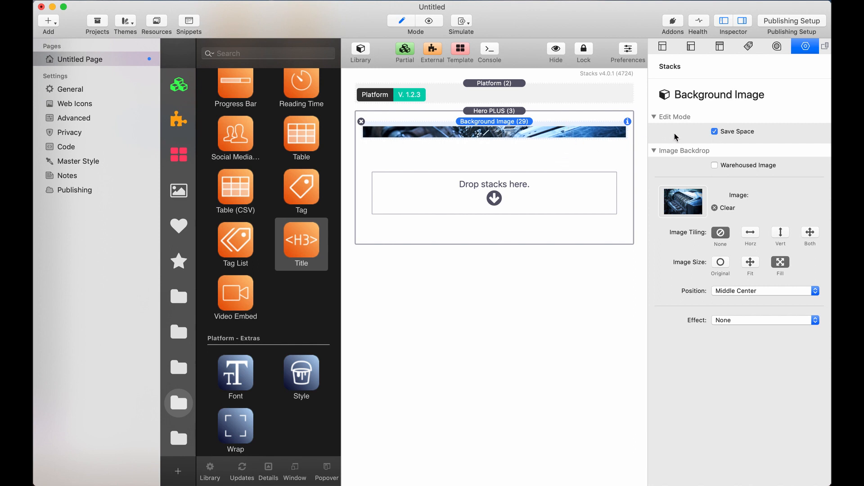
# Try the background image without Save Space, varying its edit-mode height to 67% and 100%, and restore Save Space
pyautogui.click(715, 131)
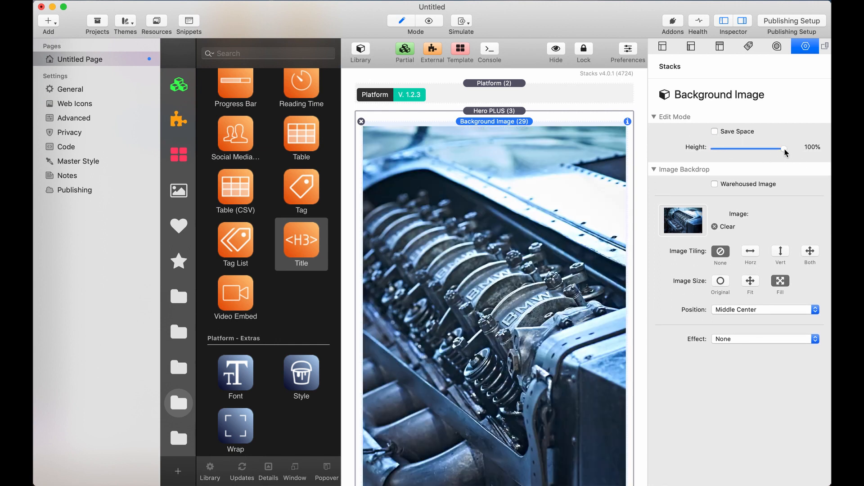
pyautogui.moveTo(786, 152); pyautogui.dragTo(761, 150)
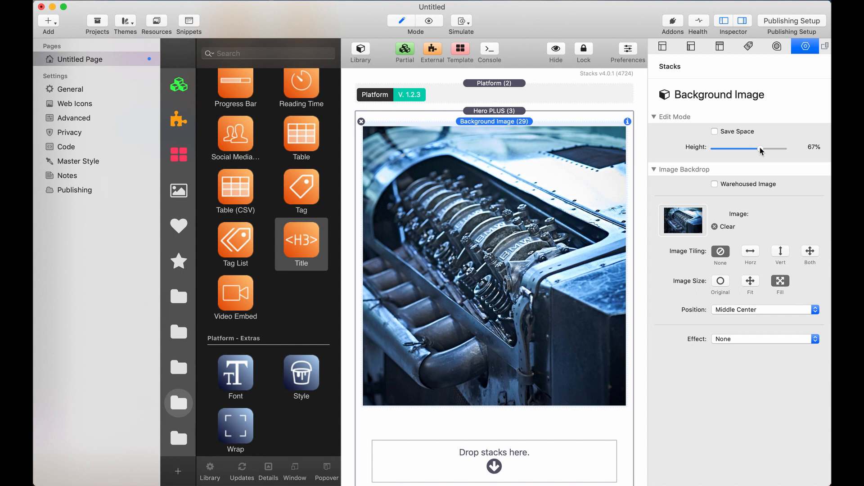
pyautogui.moveTo(761, 150); pyautogui.dragTo(789, 149)
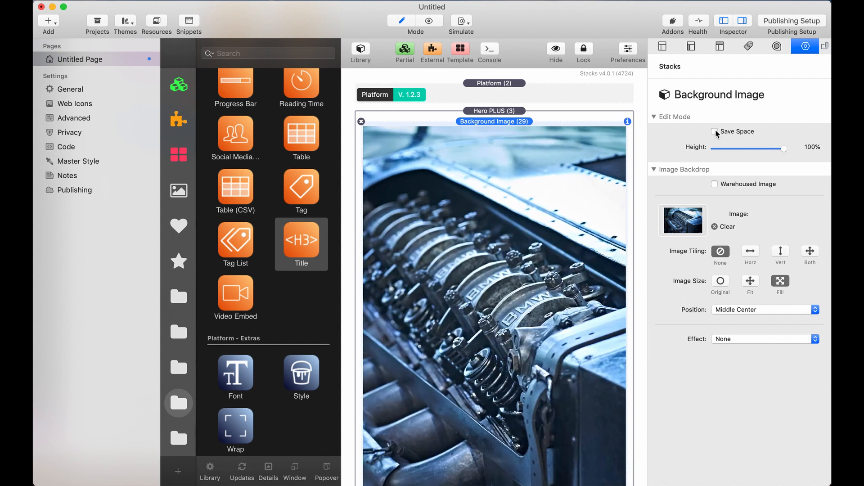
pyautogui.click(715, 132)
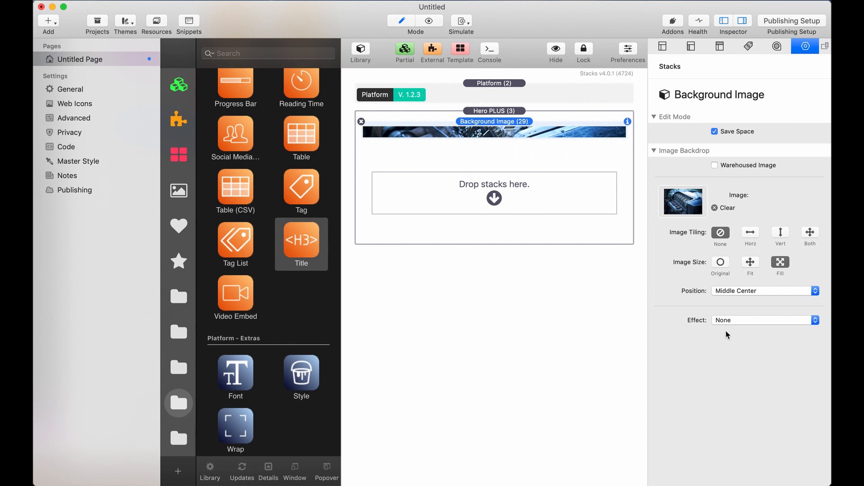
# Apply the Ken Burns effect to the background image with the On Hover trigger and preview the page
pyautogui.click(738, 319)
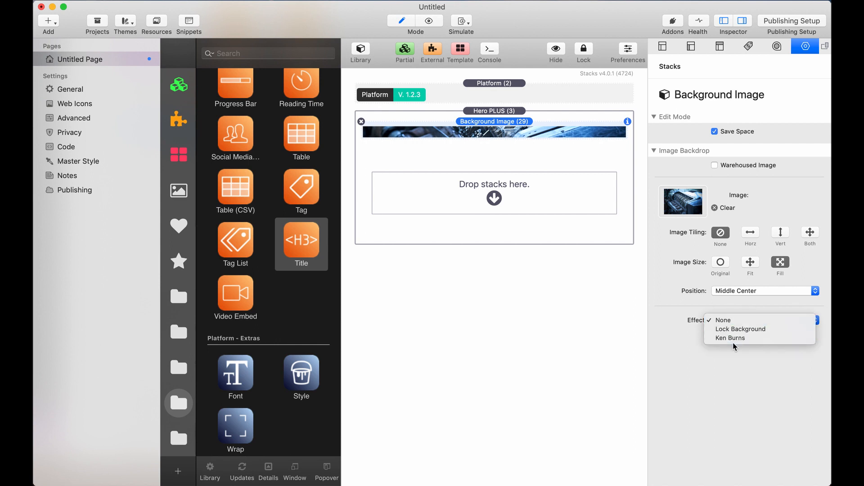
pyautogui.click(733, 339)
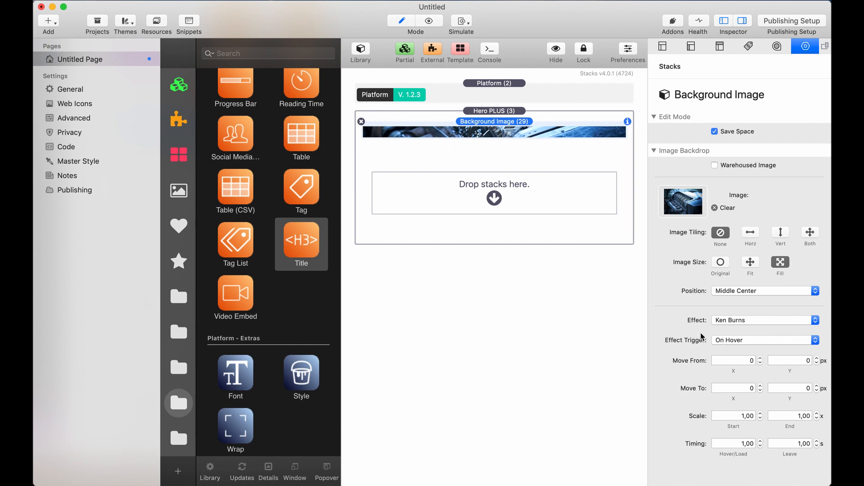
pyautogui.click(723, 343)
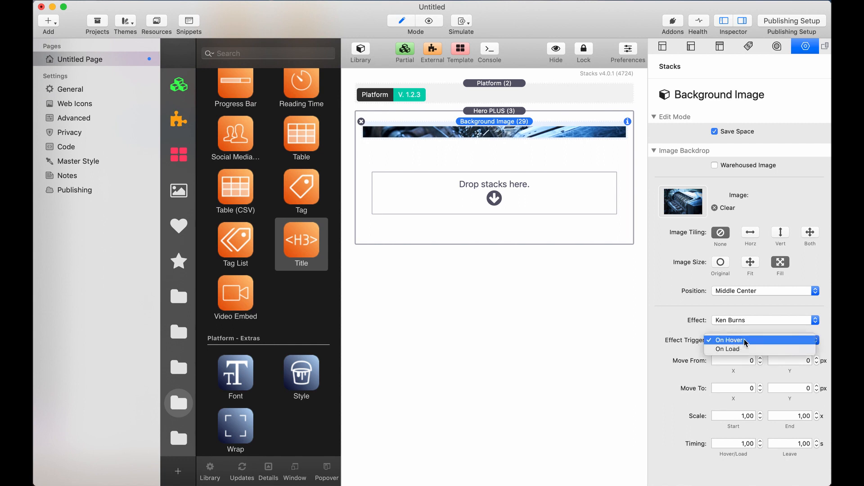
pyautogui.click(731, 341)
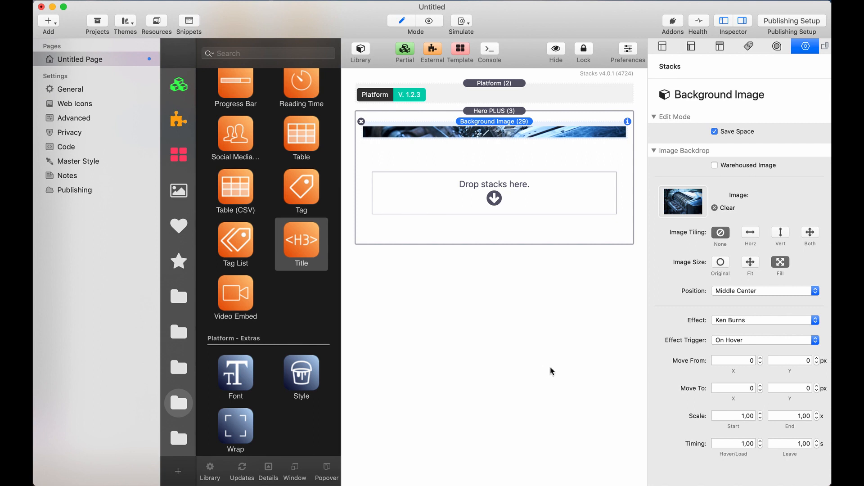
pyautogui.click(429, 21)
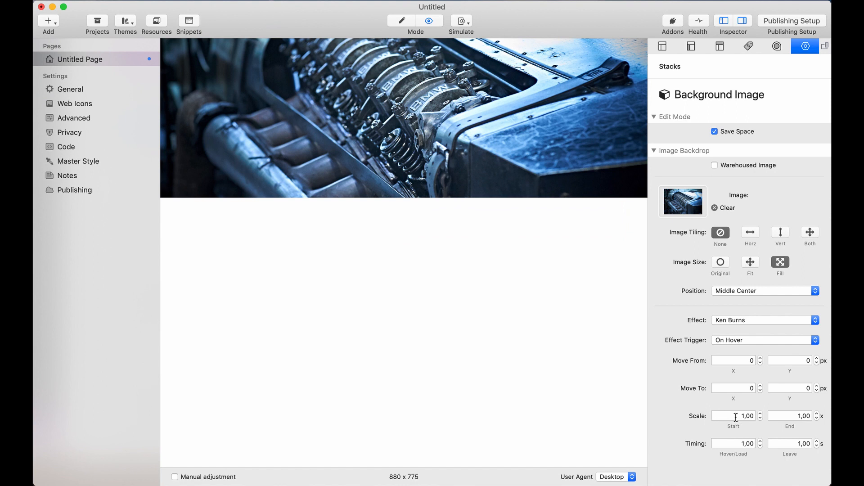
# Set the start scale of the Ken Burns effect to 1,25
pyautogui.moveTo(736, 417); pyautogui.dragTo(762, 417)
pyautogui.write('1,25')
pyautogui.press('Return')
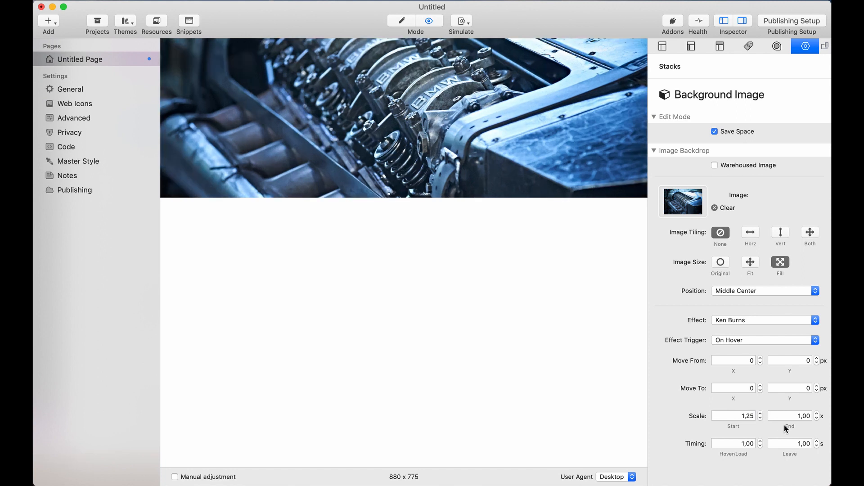
pyautogui.click(810, 415)
# Set the effect's hover/load timing to 3 seconds and its leave timing to 5 seconds
pyautogui.moveTo(730, 444); pyautogui.dragTo(766, 442)
pyautogui.press('Return')
pyautogui.doubleClick(785, 444)
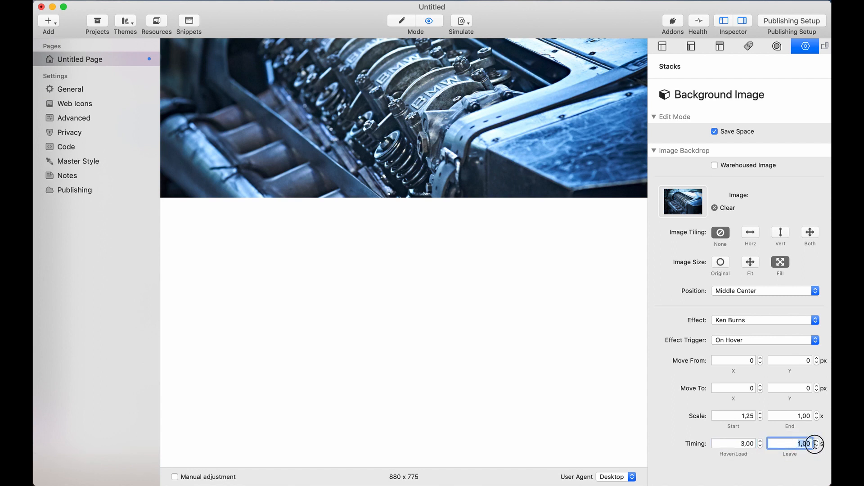
pyautogui.write('5')
pyautogui.press('Return')
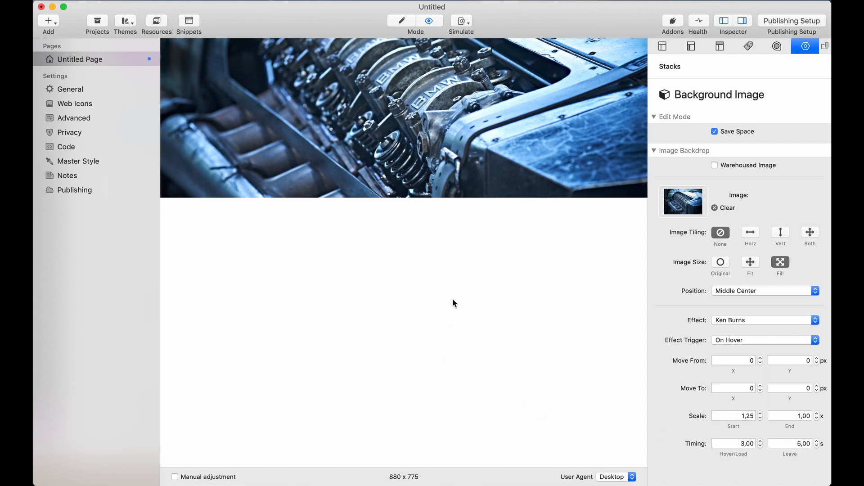
# Try the On Load trigger for the background image's Ken Burns effect, and restore the On Hover trigger
pyautogui.moveTo(426, 151)
pyautogui.click(745, 340)
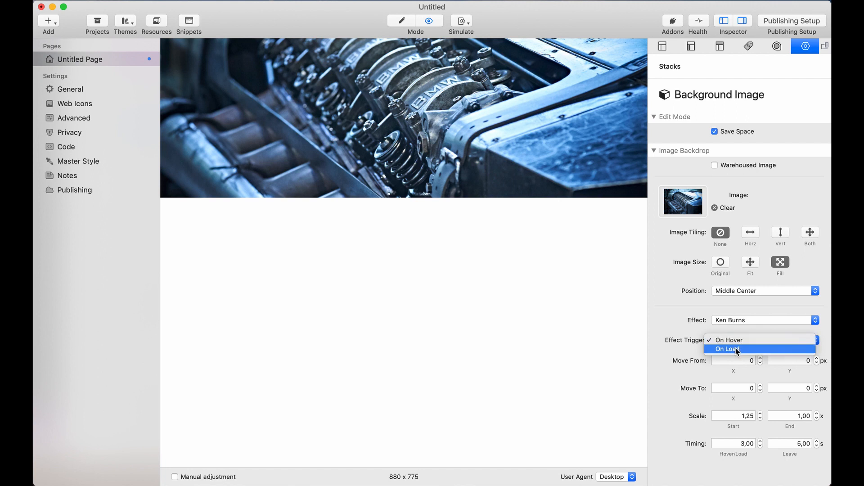
pyautogui.click(737, 350)
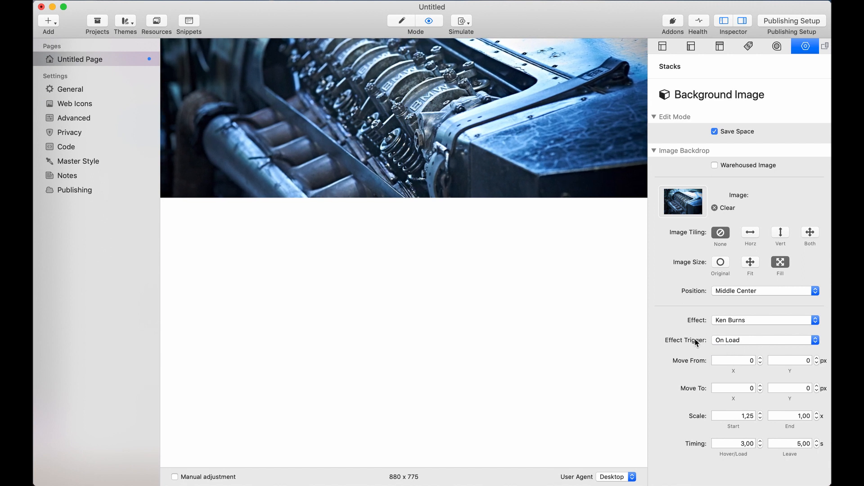
pyautogui.click(726, 342)
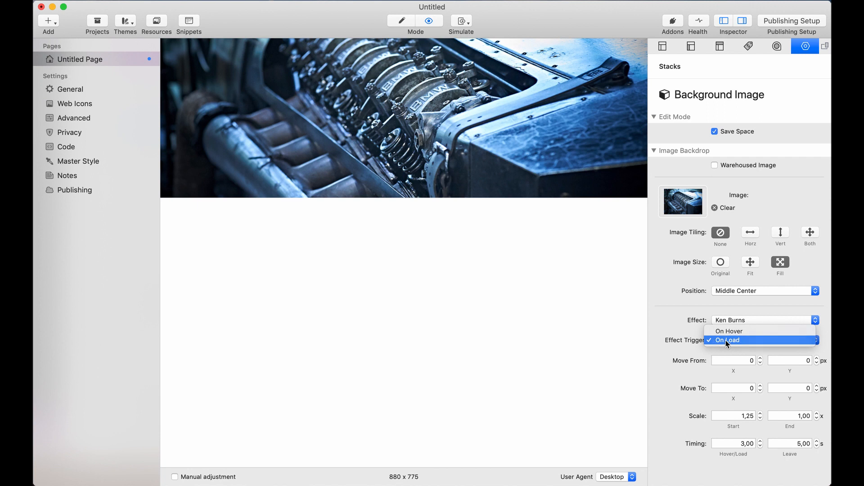
pyautogui.click(726, 340)
pyautogui.click(728, 338)
pyautogui.click(731, 331)
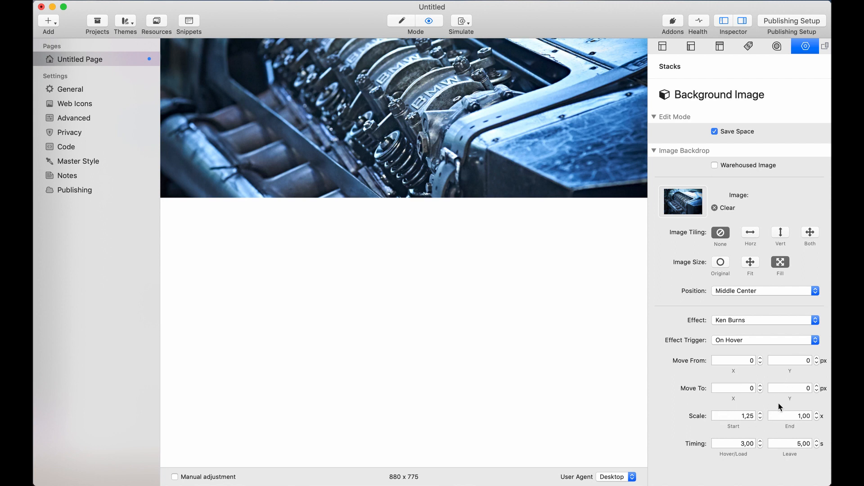
pyautogui.click(762, 360)
pyautogui.click(798, 361)
pyautogui.click(749, 388)
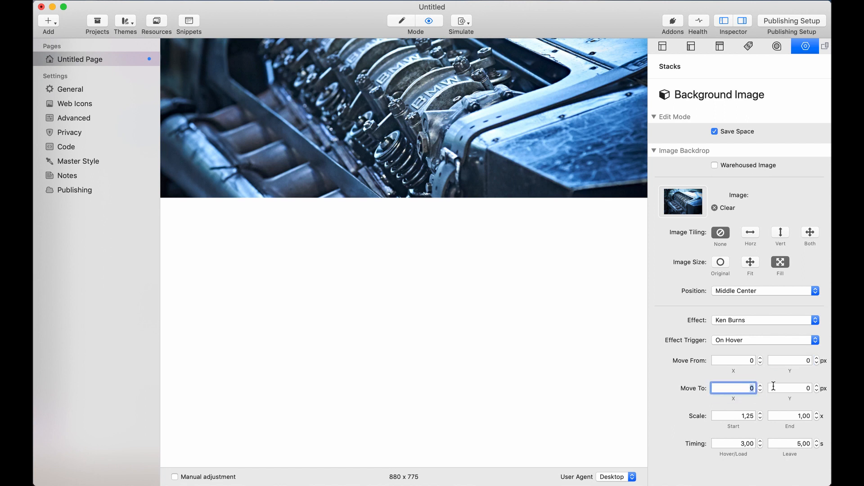
pyautogui.click(791, 388)
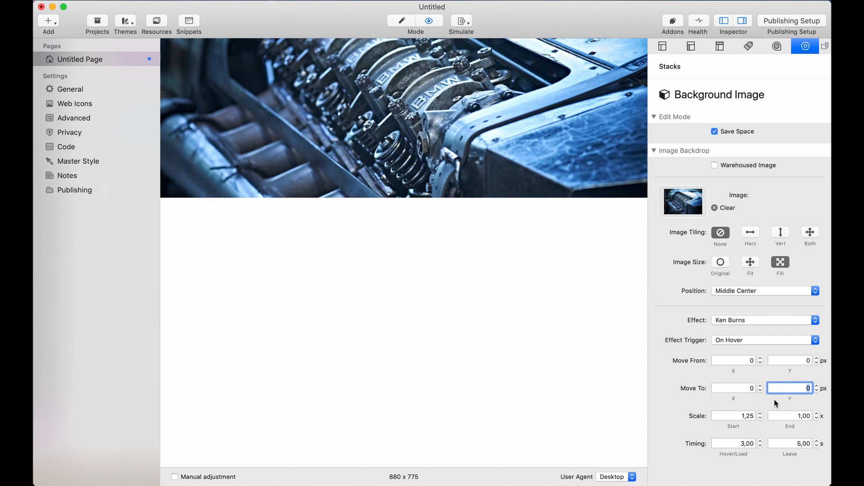
# Set the start scale of the Ken Burns effect to 1,00
pyautogui.moveTo(735, 416); pyautogui.dragTo(763, 414)
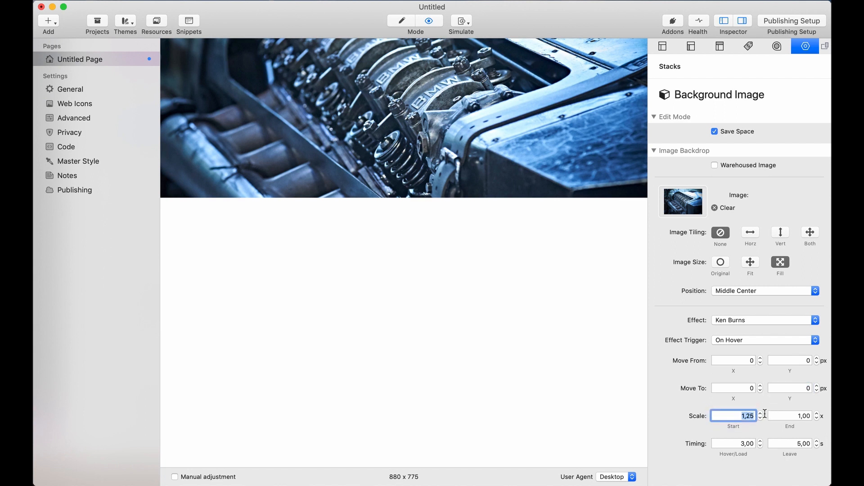
pyautogui.write('1')
pyautogui.press('Return')
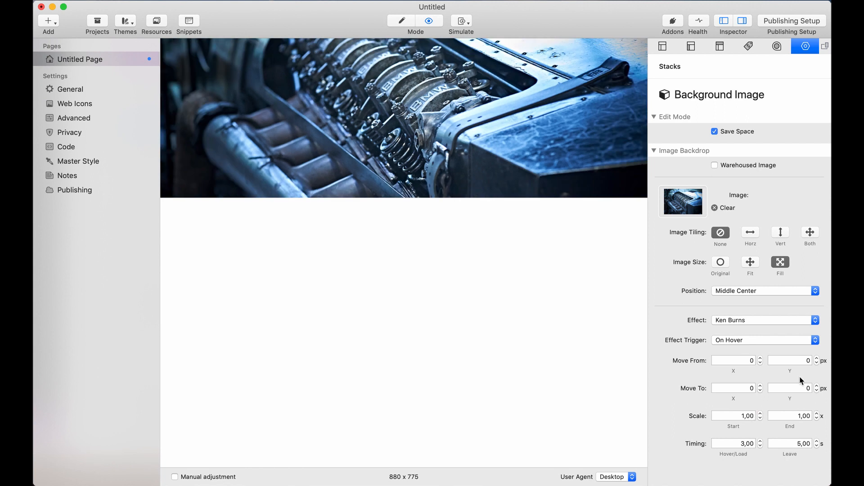
# Set the X value of the effect's Move To offset to 20 px
pyautogui.click(732, 388)
pyautogui.write('20')
pyautogui.press('Return')
pyautogui.moveTo(385, 155)
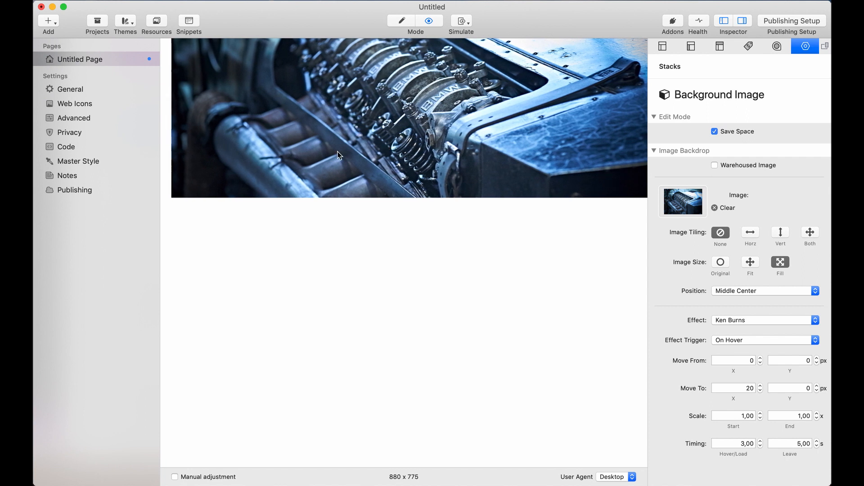
# Set the start scale of the Ken Burns effect to 1,30
pyautogui.doubleClick(744, 415)
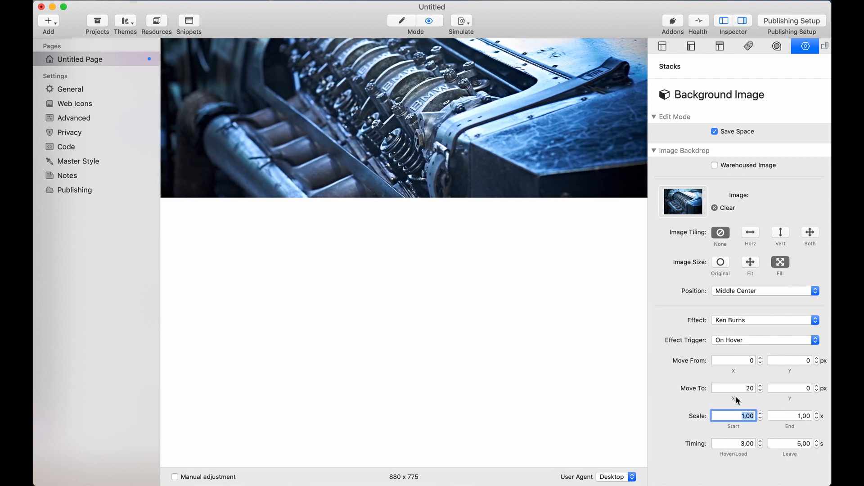
pyautogui.write('10')
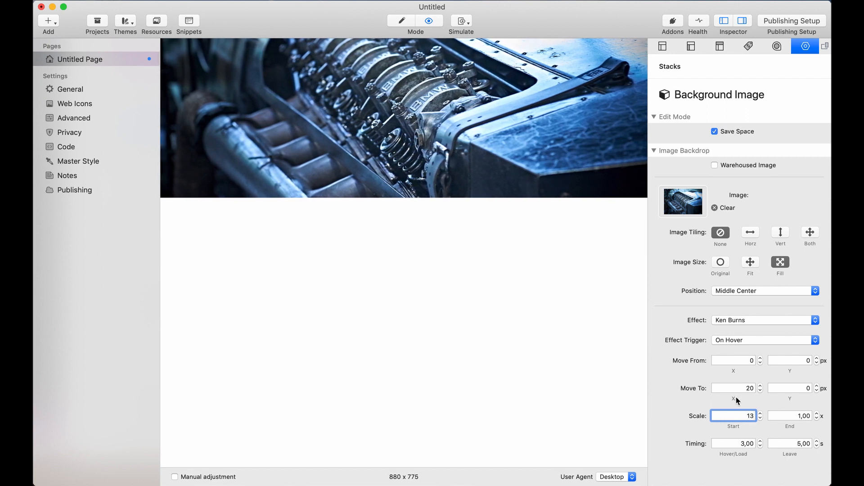
pyautogui.press('Return')
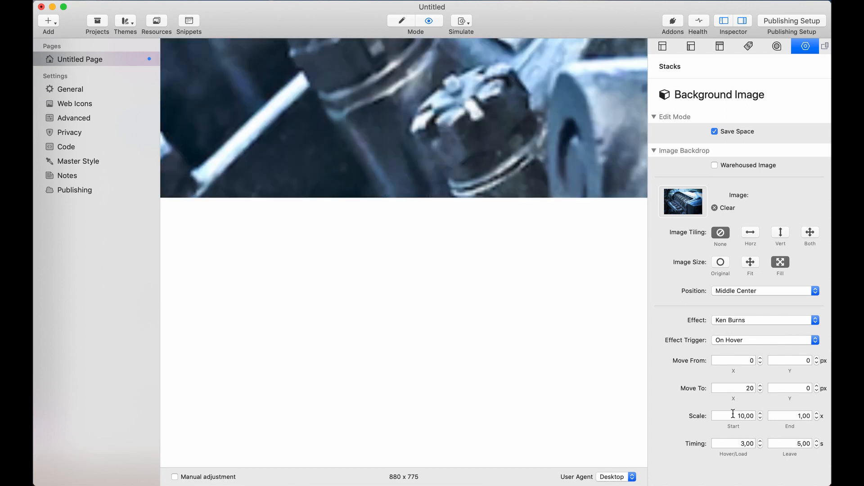
pyautogui.click(733, 414)
pyautogui.write('1,3')
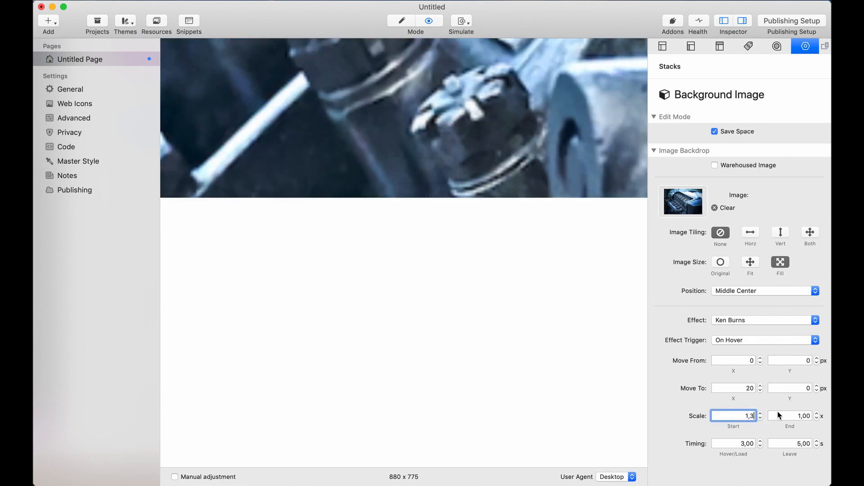
pyautogui.press('Return')
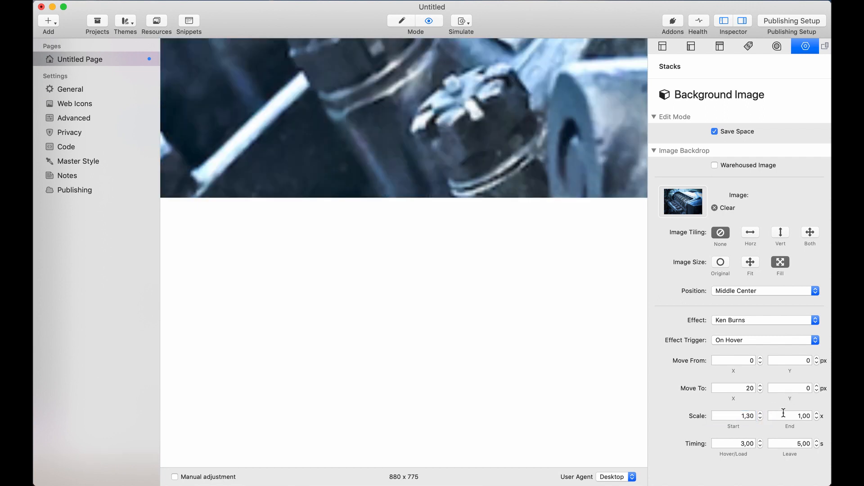
# Try an end scale of 1,30 for the Ken Burns effect
pyautogui.click(784, 413)
pyautogui.write('1')
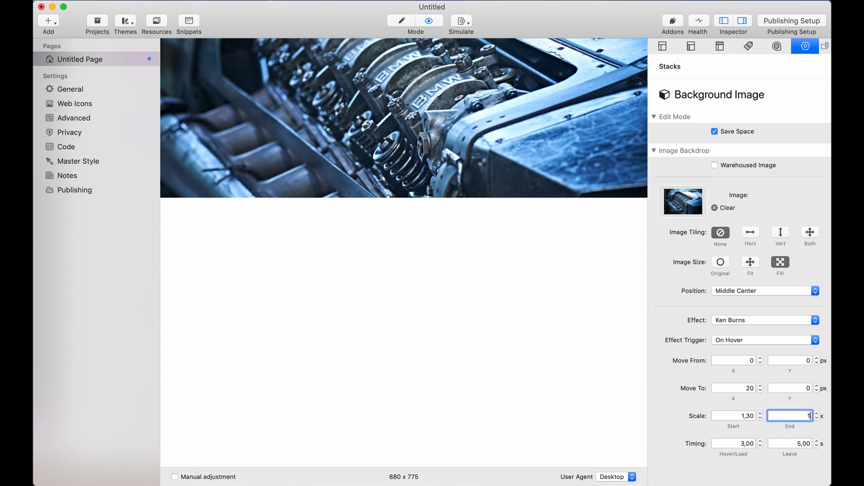
pyautogui.write(',3')
pyautogui.press('Return')
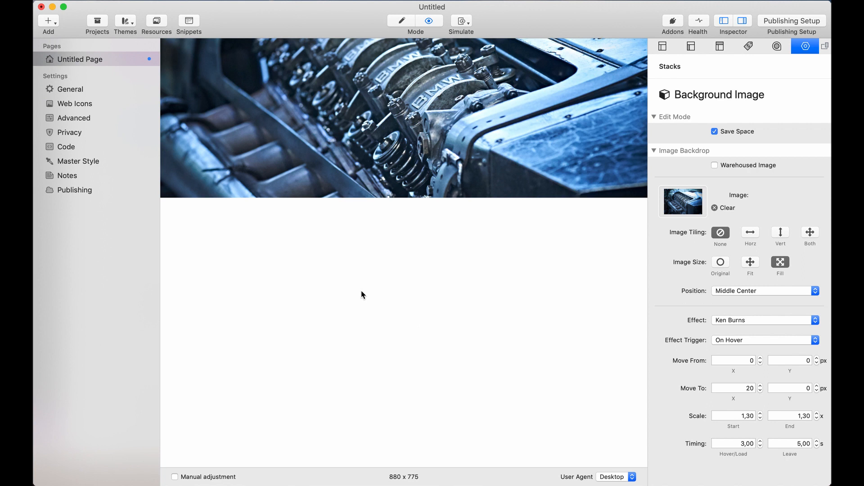
# Set the end scale of the Ken Burns effect to 1,20
pyautogui.moveTo(388, 130)
pyautogui.click(791, 416)
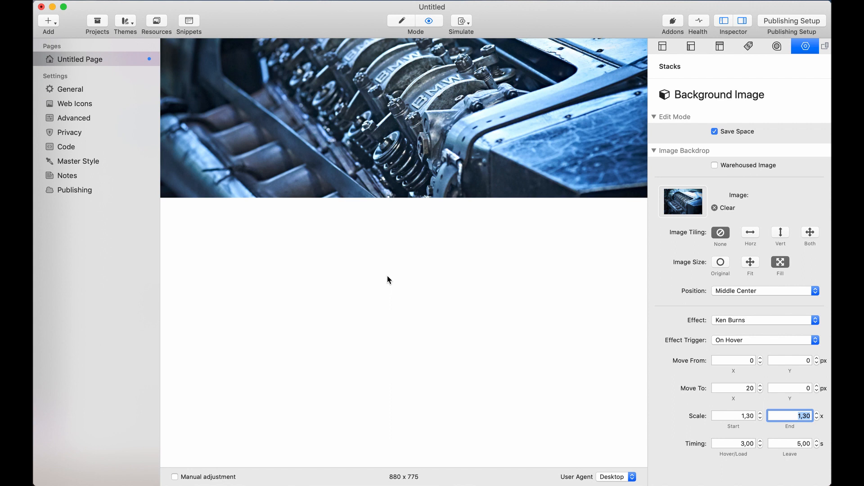
pyautogui.write('1,2')
pyautogui.press('Return')
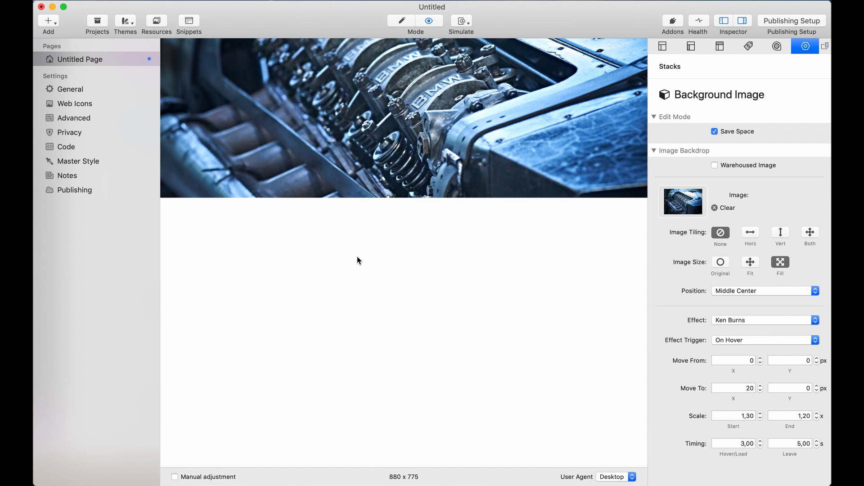
pyautogui.moveTo(389, 156)
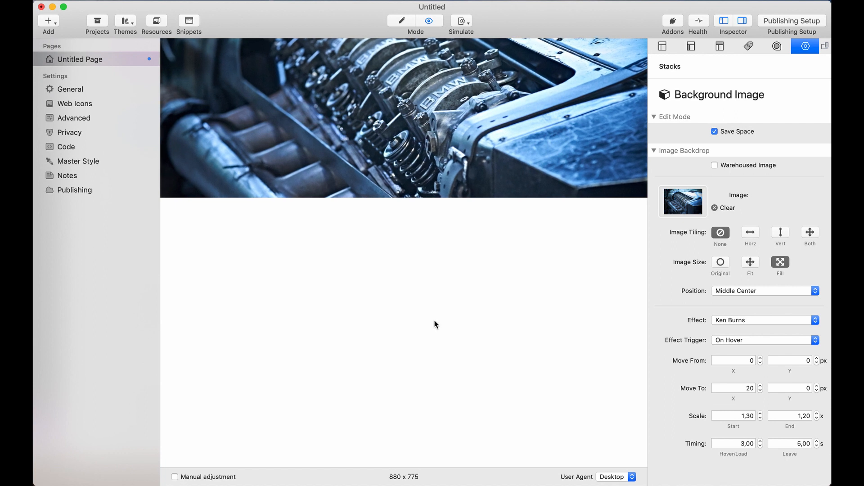
# Open the X value of the effect's Move To offset for editing
pyautogui.click(739, 388)
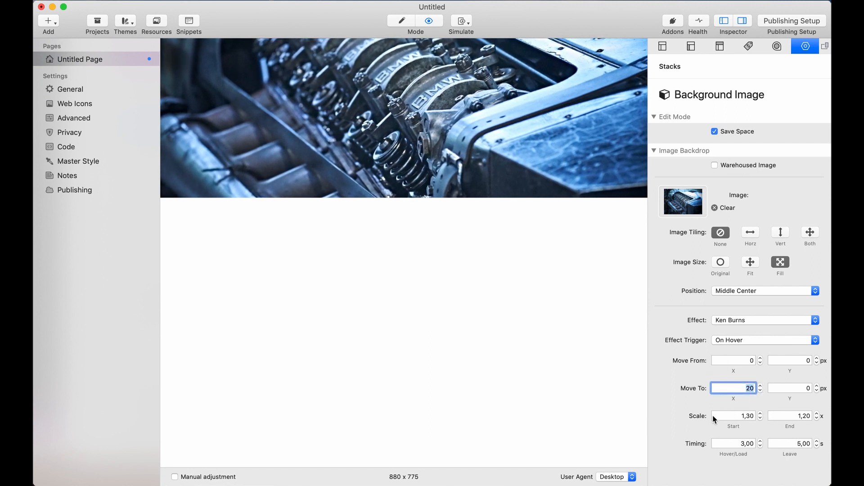